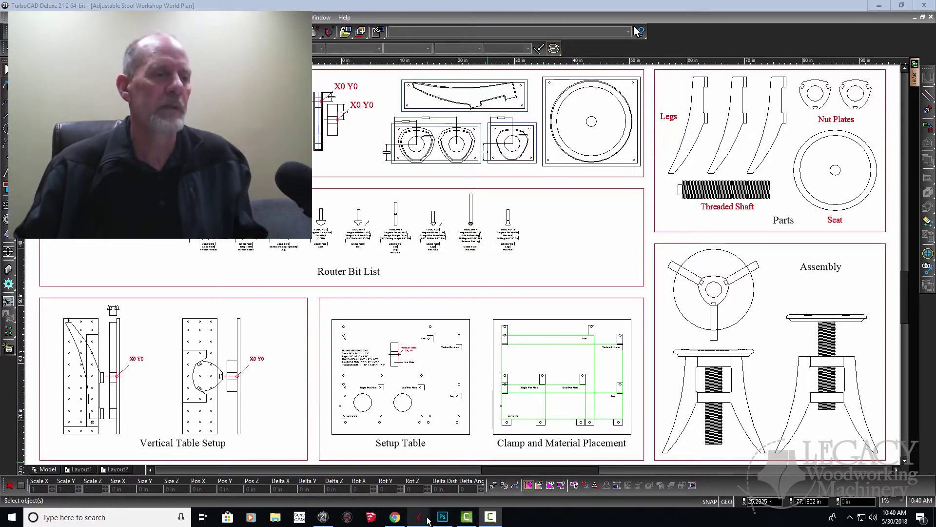
Switch to the Setup Table Leg Demo file from the taskbar.
mouse_move(412, 522)
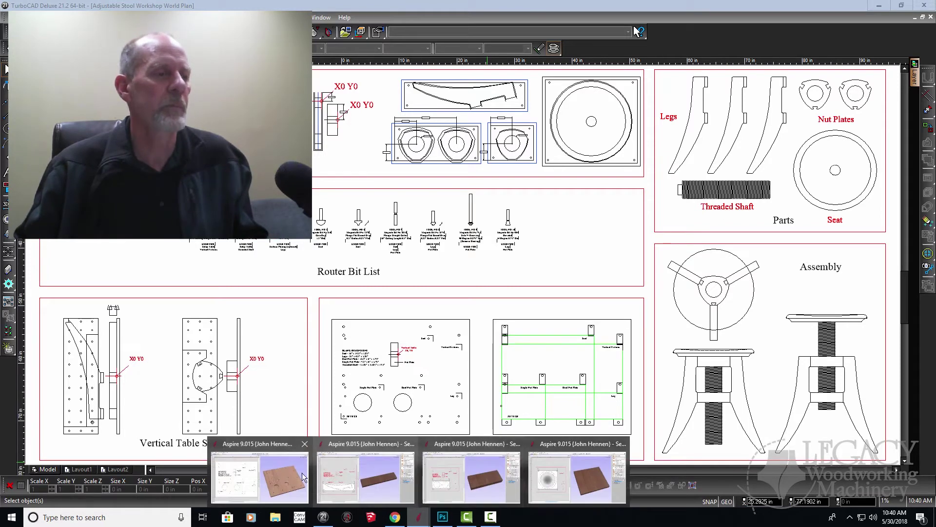
left_click(280, 480)
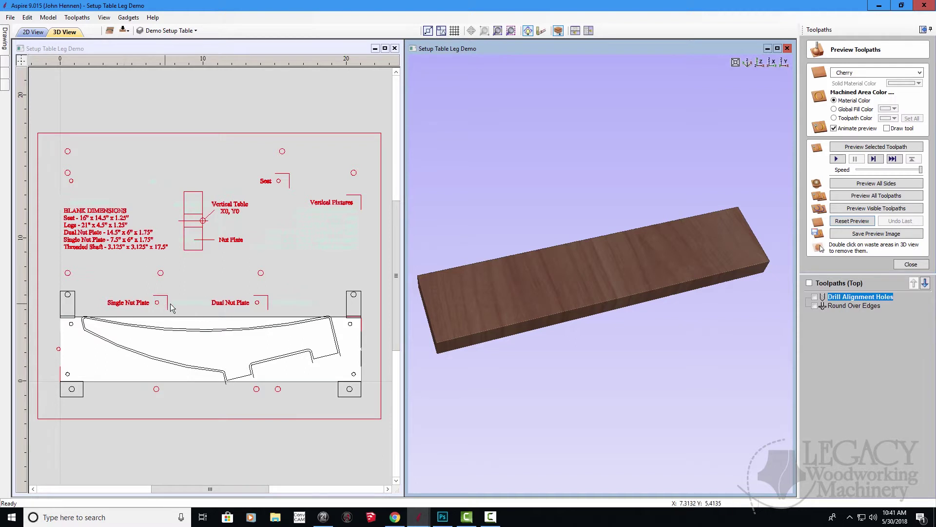
Preview all top-side toolpaths on the leg, then flip to the bottom side and simulate it.
left_click(886, 197)
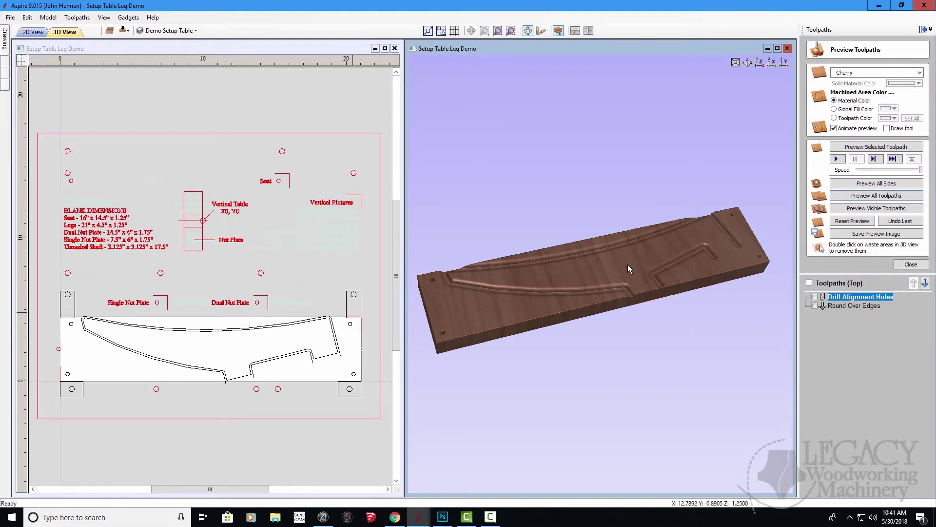
left_click(122, 32)
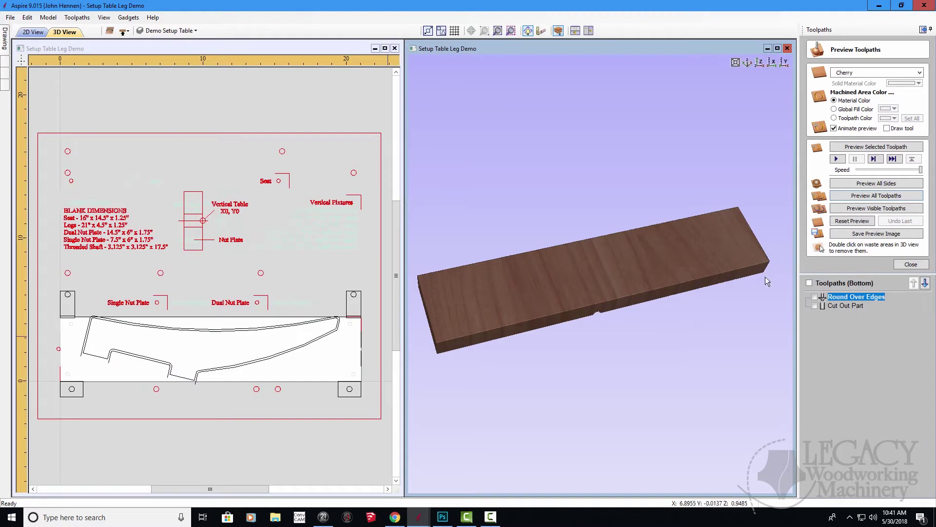
left_click(871, 196)
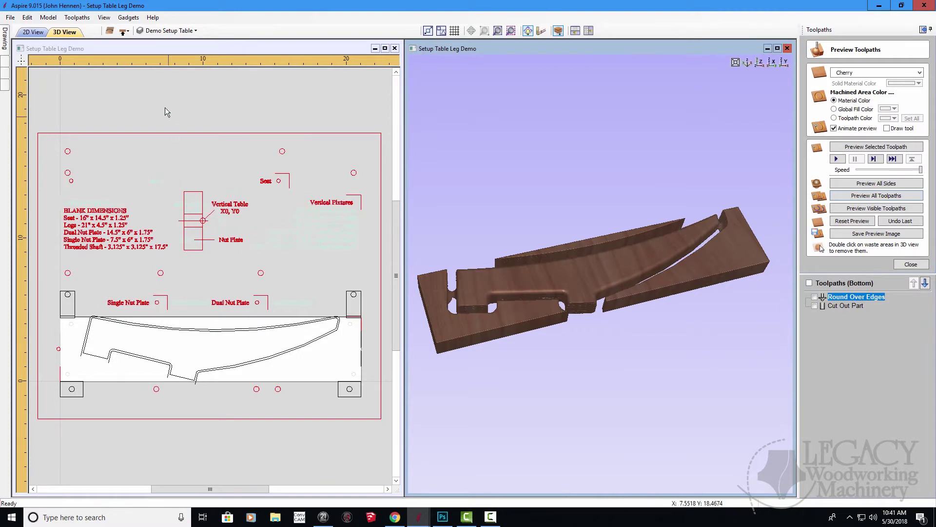
Toggle back to the leg's bottom side and orbit until the leg is seen edge-on.
left_click(122, 31)
left_click(123, 32)
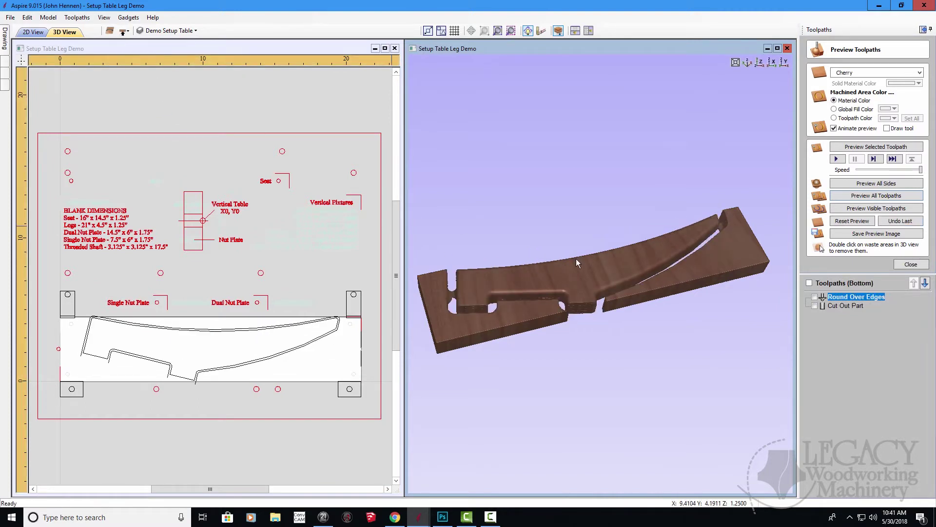
left_click_drag(584, 321, 533, 358)
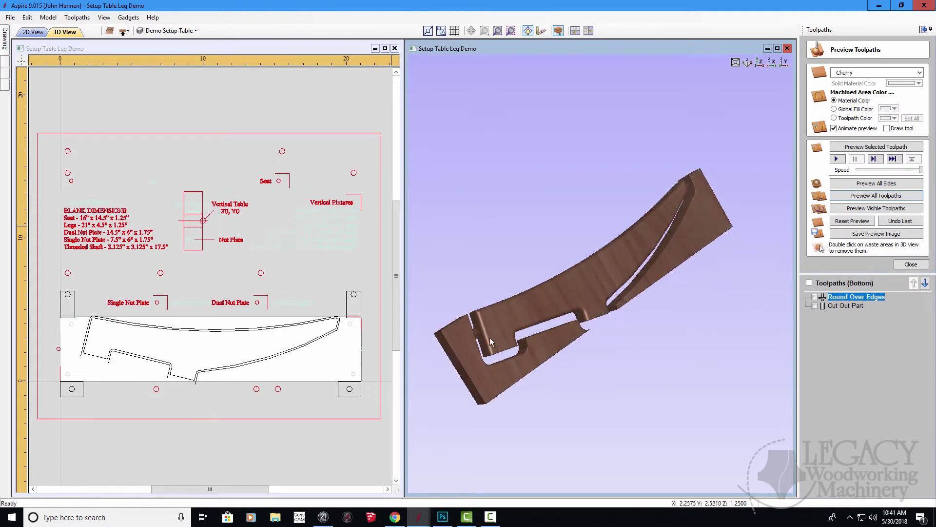
left_click_drag(479, 339, 476, 325)
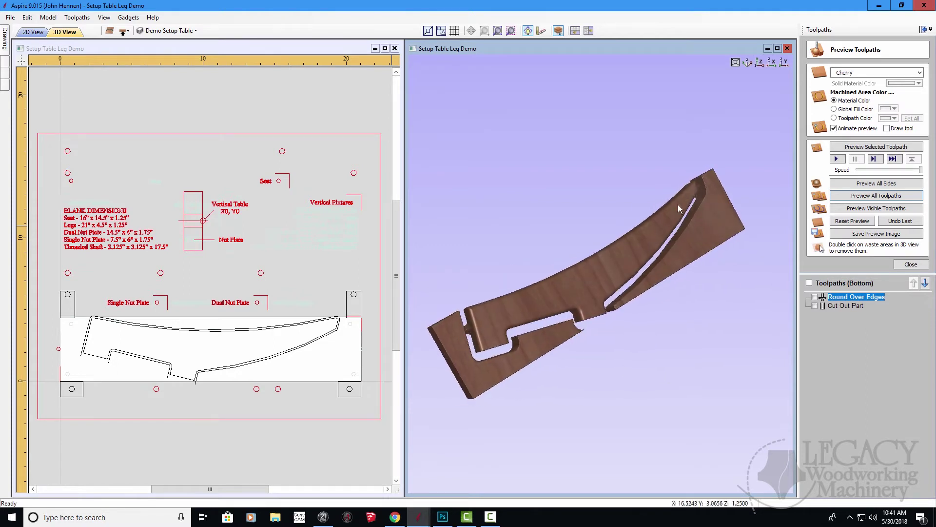
left_click_drag(667, 240, 615, 263)
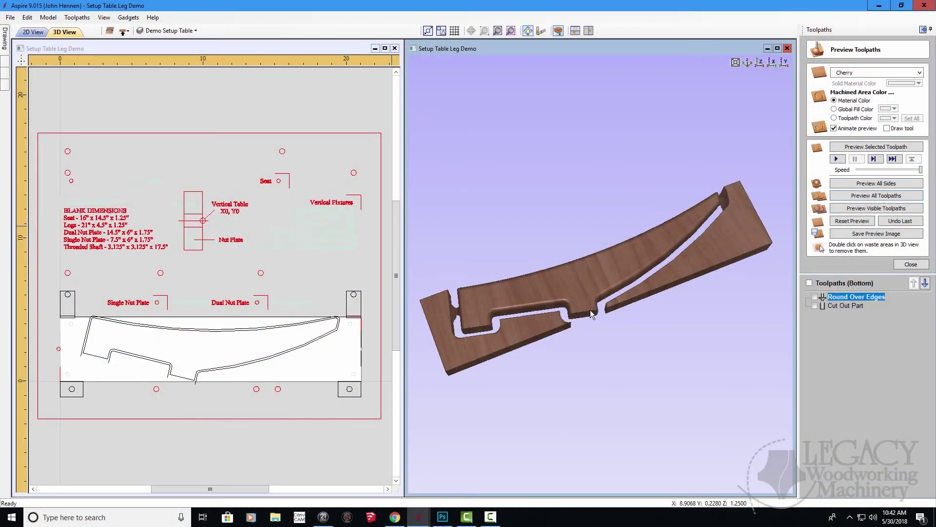
mouse_move(424, 520)
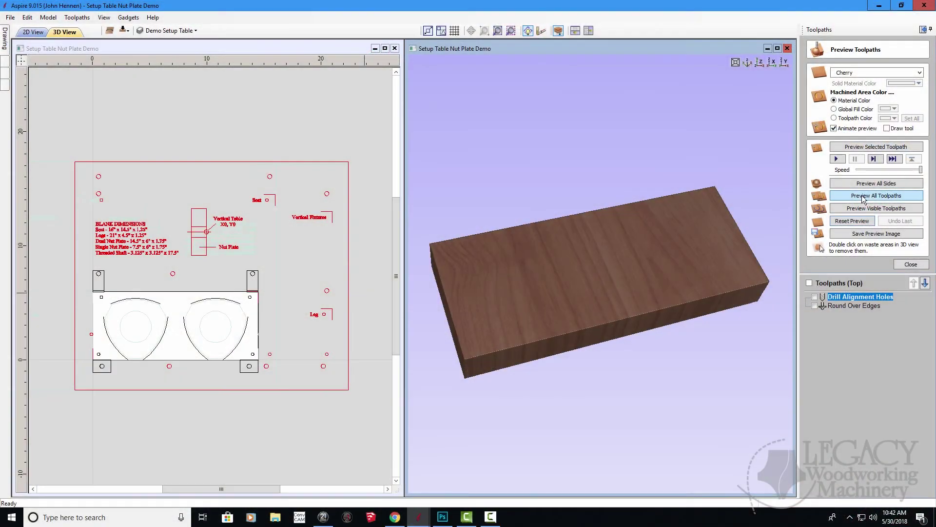
Preview the nut plate's top toolpaths, then flip to the bottom and simulate all bottom toolpaths.
left_click(862, 195)
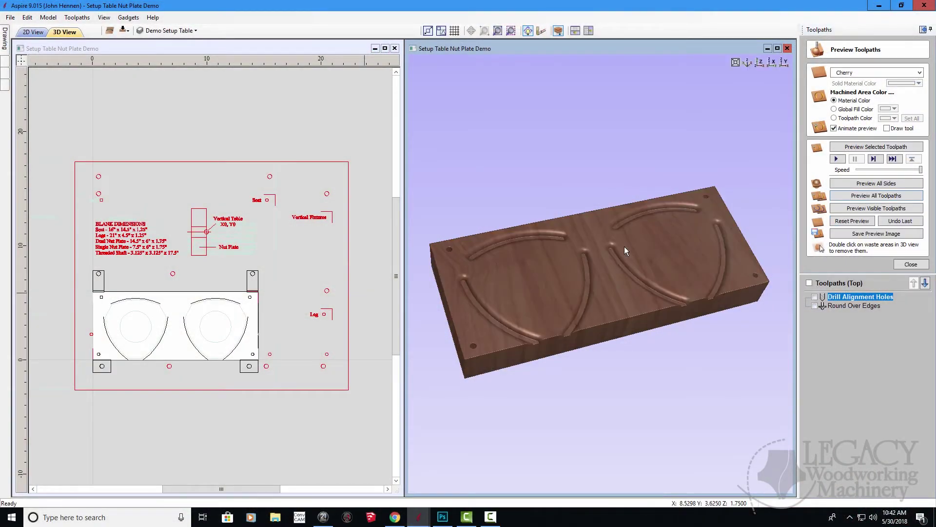
left_click(123, 32)
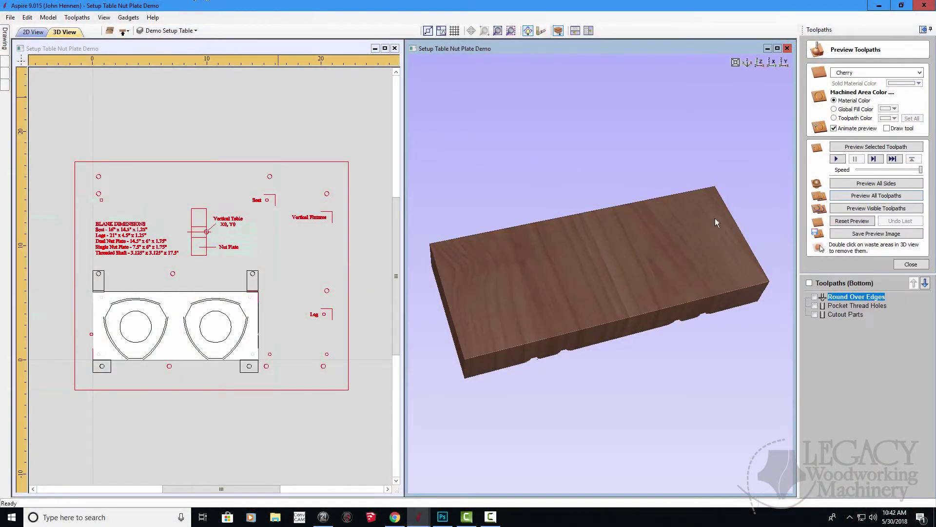
left_click(868, 208)
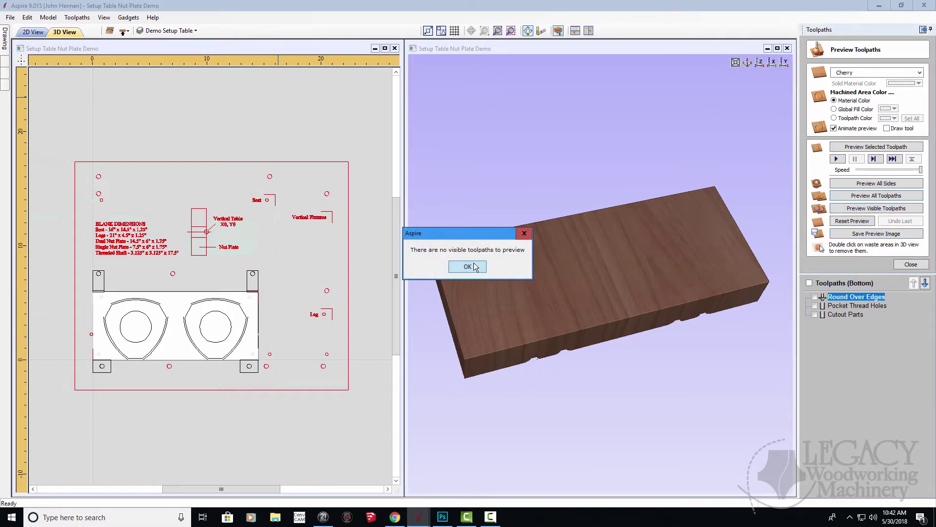
left_click(475, 267)
left_click(870, 195)
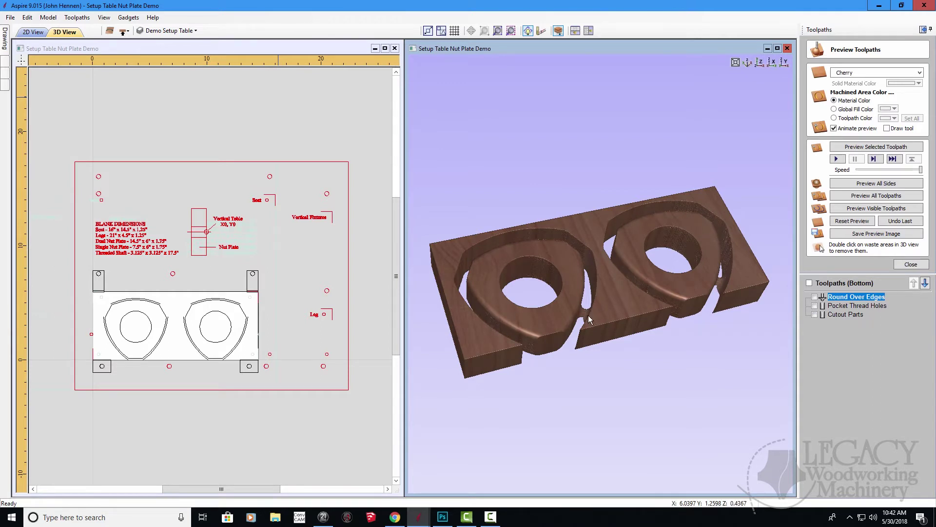
Toggle the nut plates between top and bottom sides, then switch to the Seat Demo file.
scroll(587, 321, "up", 3)
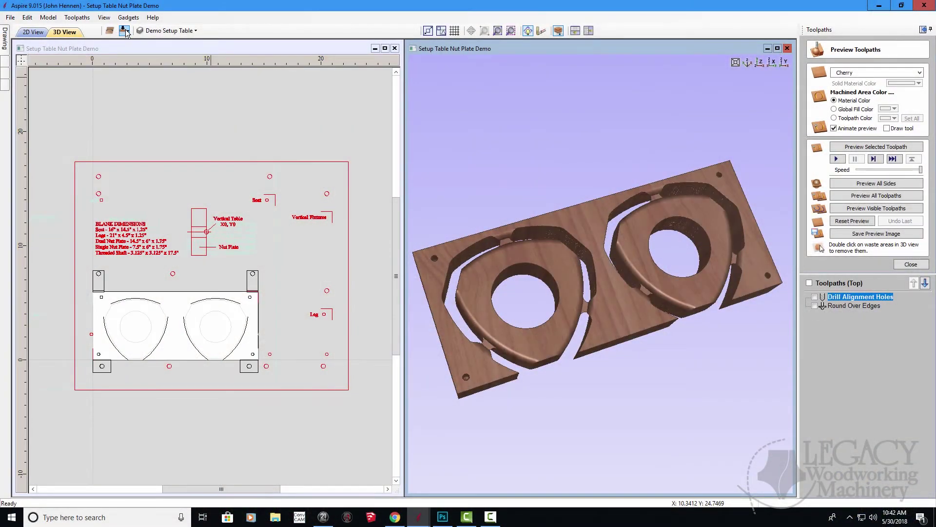
left_click(125, 31)
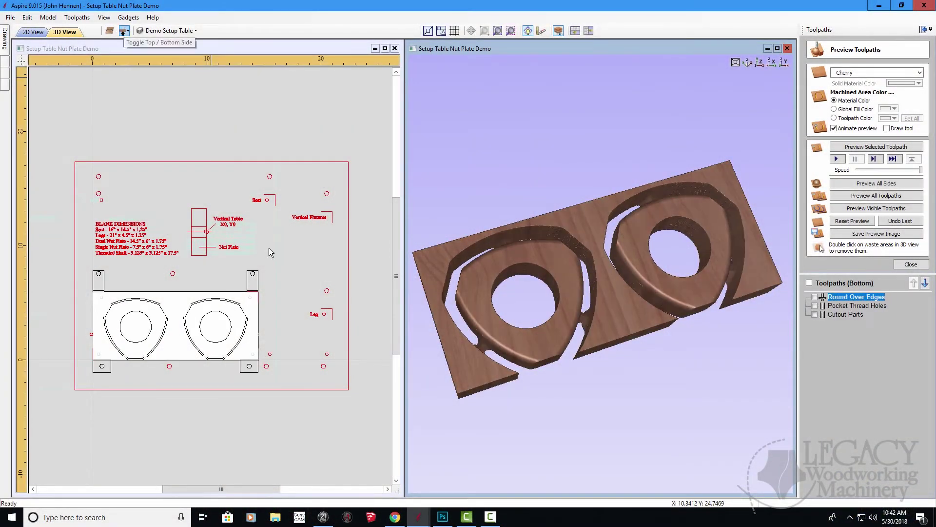
left_click(419, 516)
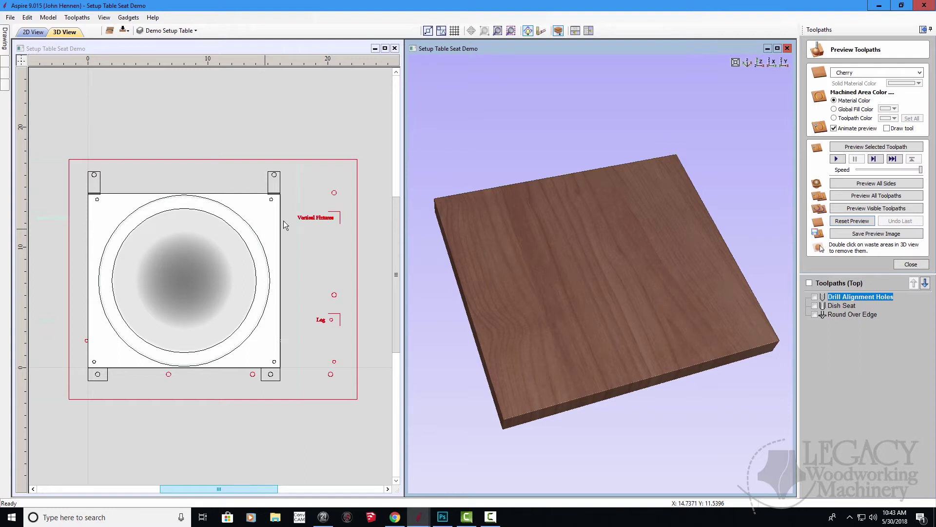
Preview the seat's top toolpaths, then simulate the bottom side and orbit to inspect its cuts.
left_click(867, 200)
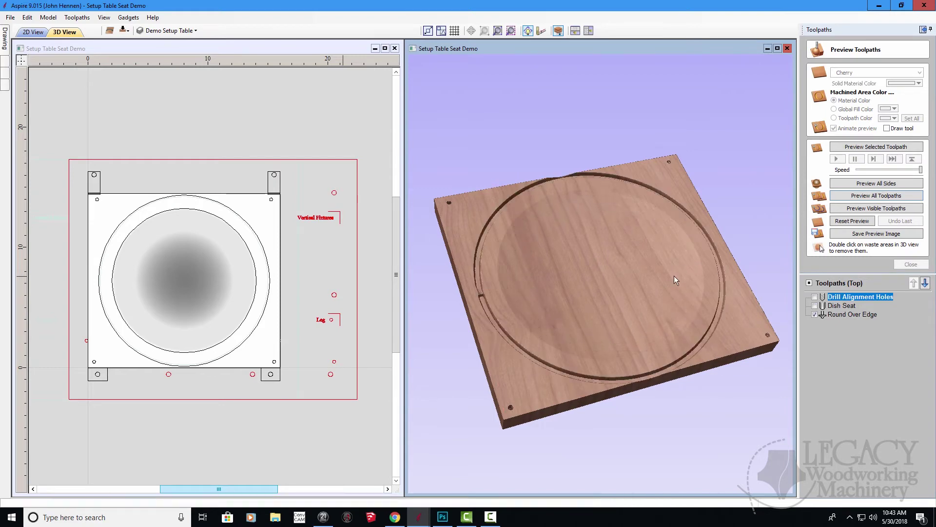
left_click(124, 30)
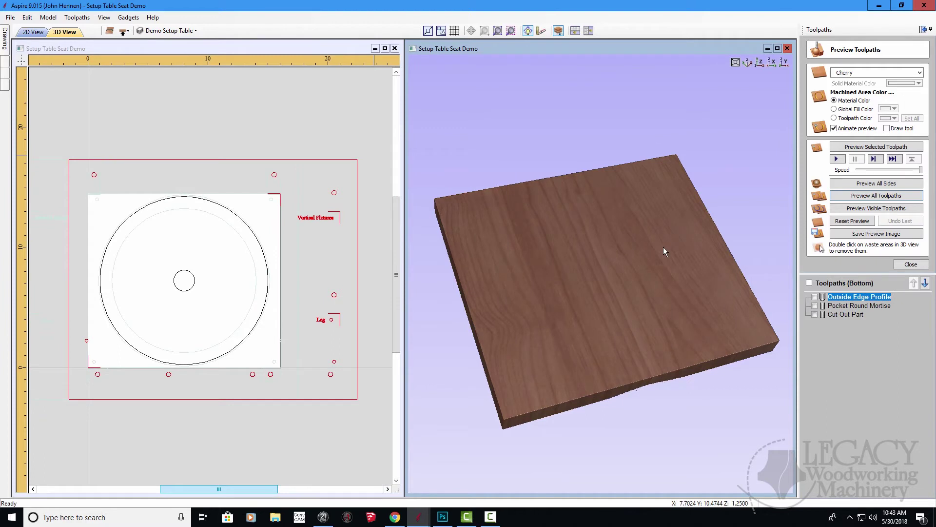
left_click(862, 198)
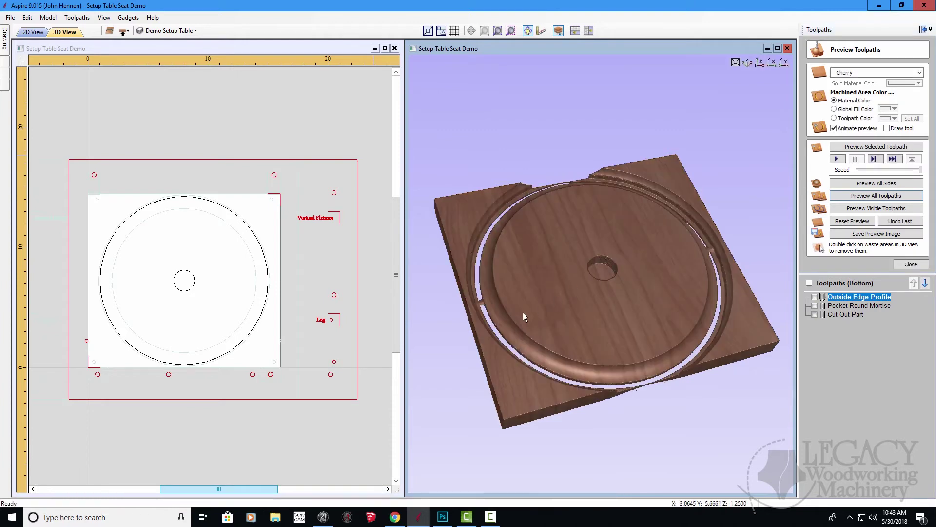
left_click_drag(641, 215, 662, 272)
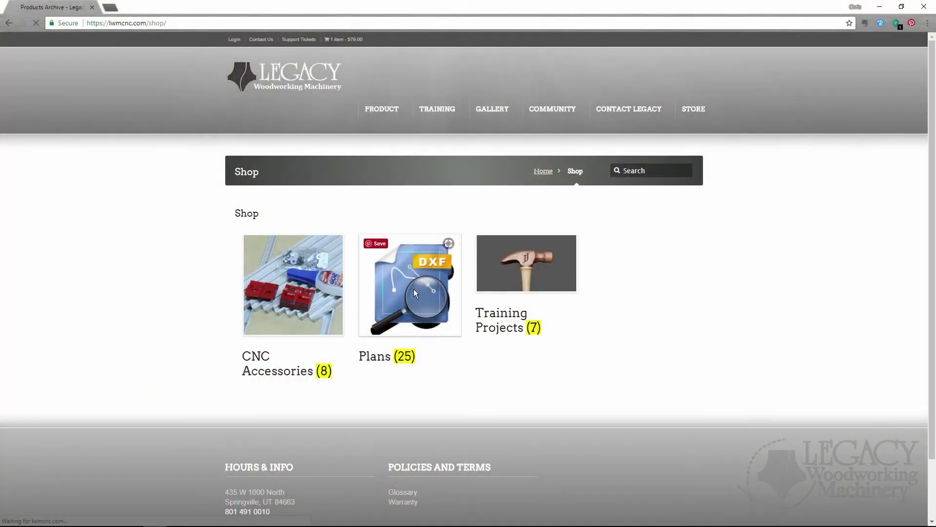
Browse Shop Plans to the Toy Chest Bench product page, then return to the main shop.
left_click(414, 292)
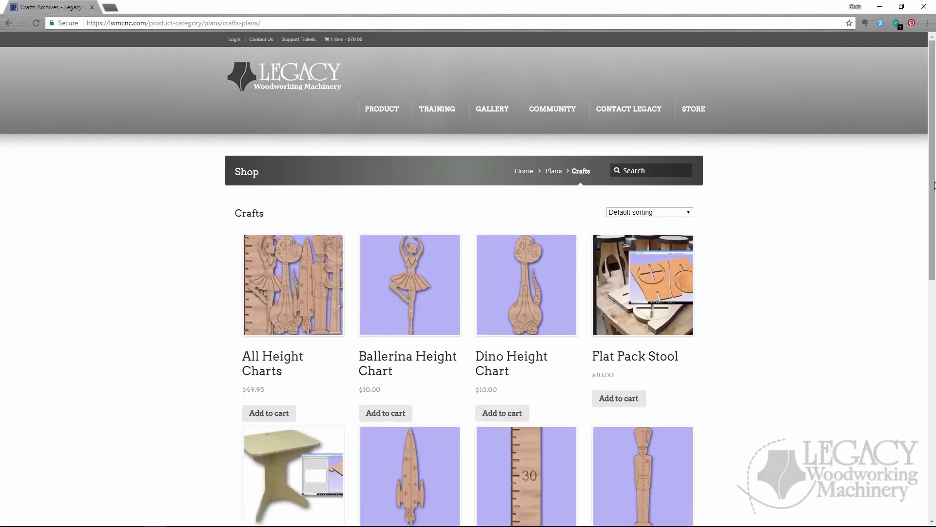
scroll(533, 355, "down", 7)
left_click(390, 322)
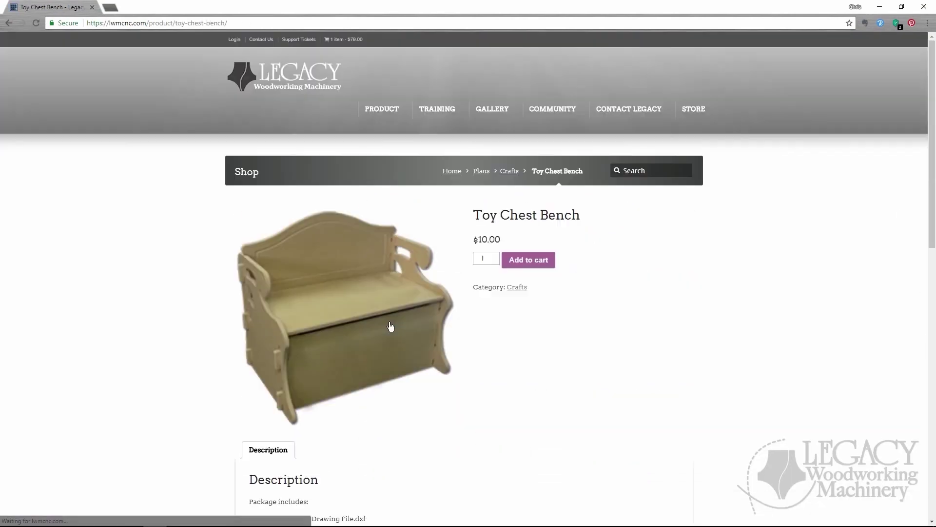
scroll(390, 326, "down", 3)
left_click_drag(367, 391, 336, 392)
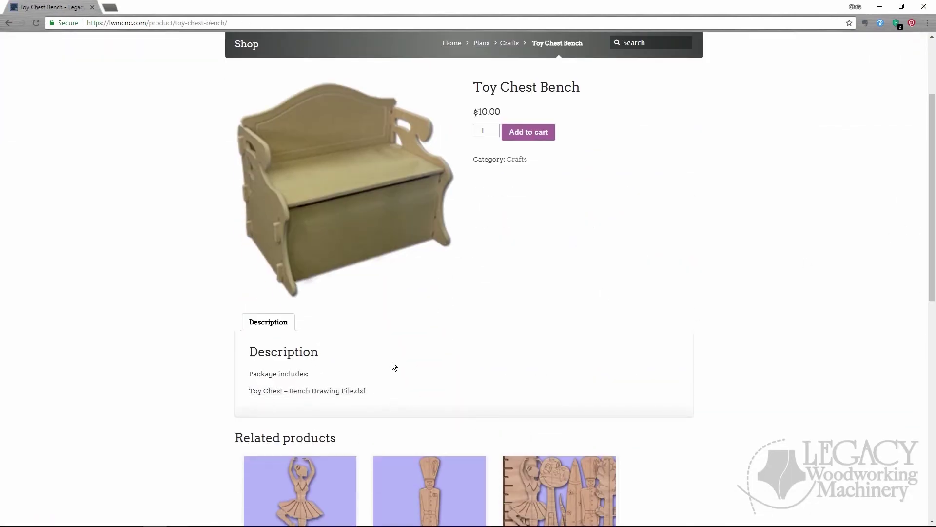
scroll(394, 366, "up", 3)
left_click(706, 117)
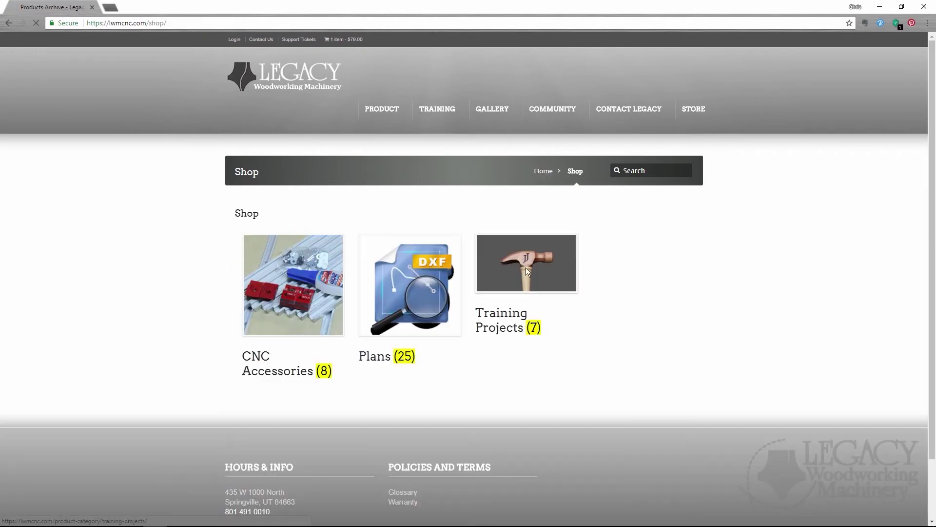
Go to Training Projects > Crafts > Hammer Head Cane and scroll to its included files.
left_click(525, 271)
left_click(288, 285)
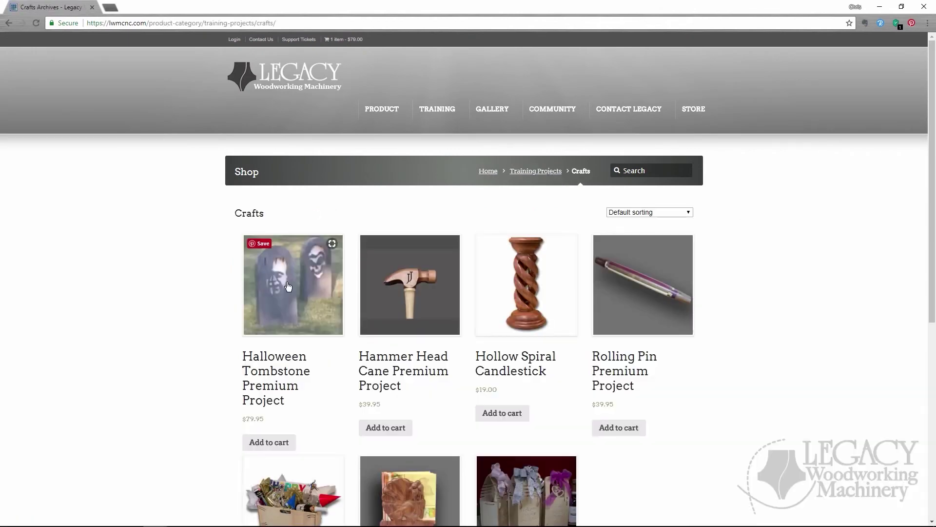
left_click(409, 288)
scroll(418, 292, "down", 6)
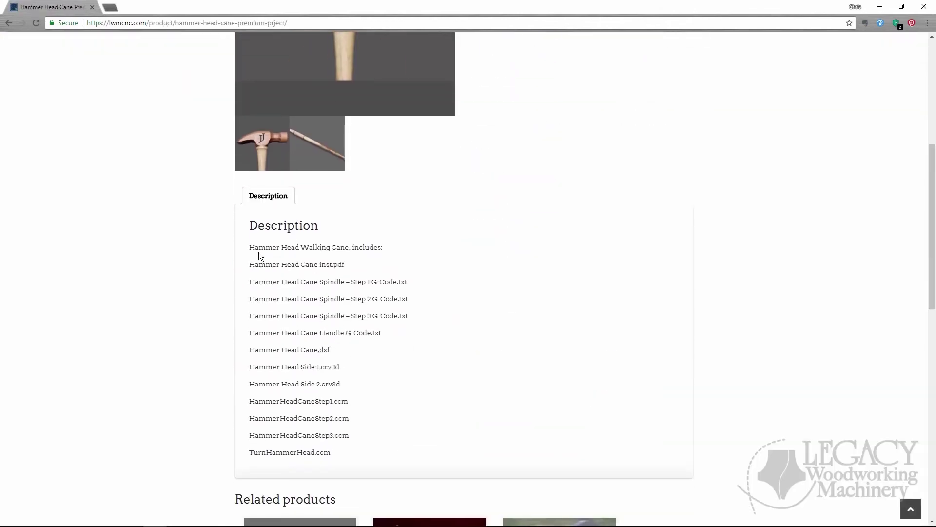